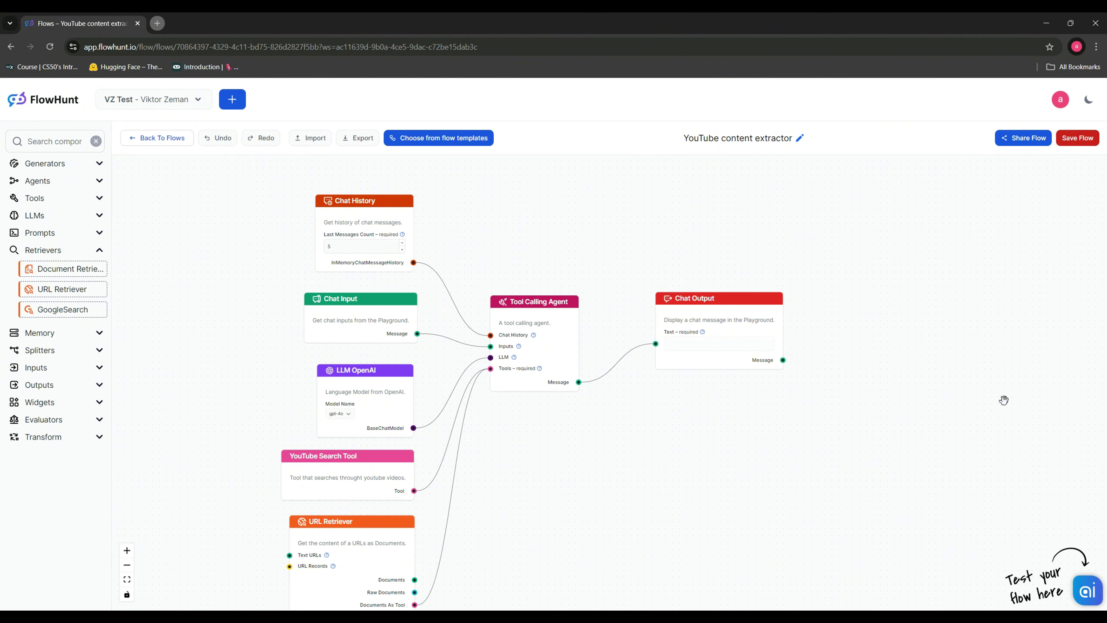
Step: Send "Simon Squibb marketing tips" to the YouTube content extractor flow's test chat and review the answer
{"action": "left_click", "coordinate": [1088, 591]}
{"action": "left_click", "coordinate": [1060, 498]}
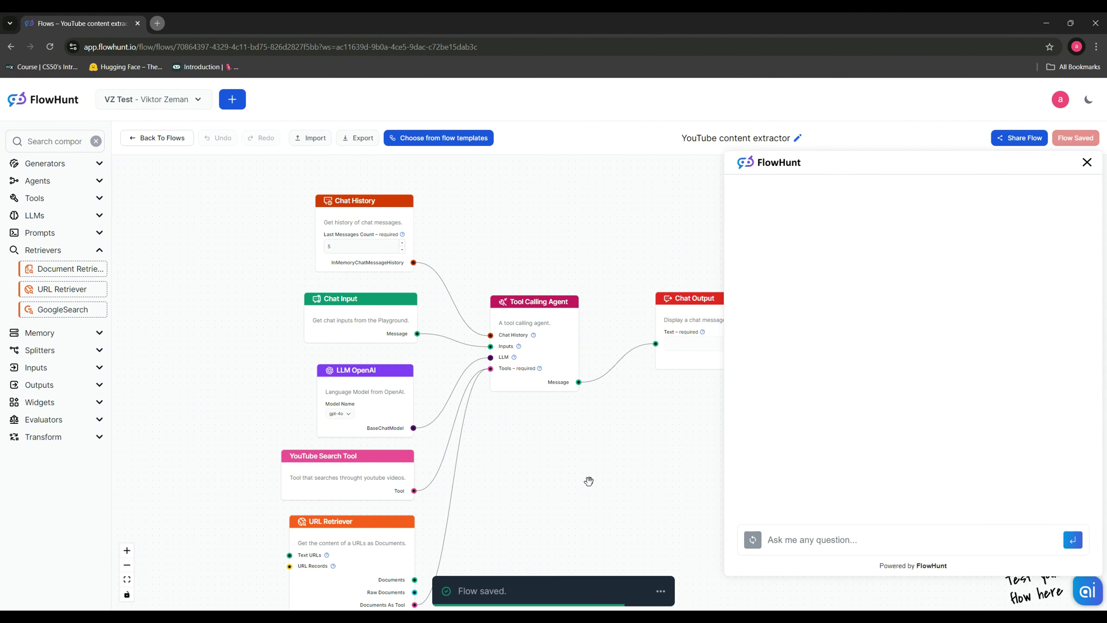
{"action": "left_click", "coordinate": [1088, 162]}
{"action": "left_click", "coordinate": [1087, 591]}
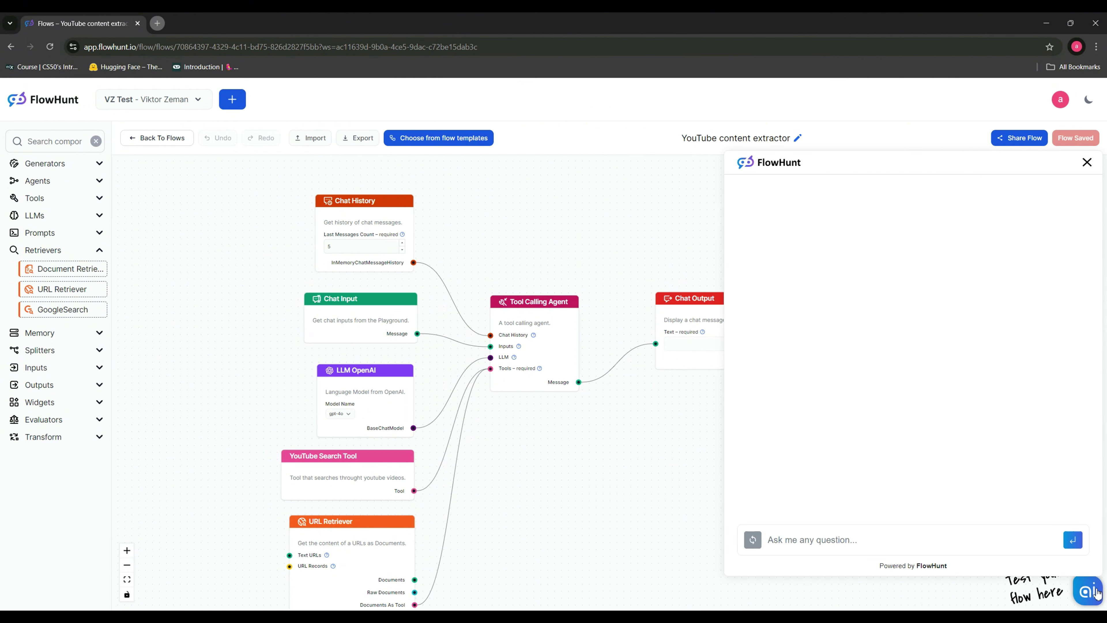
{"action": "left_click", "coordinate": [952, 547]}
{"action": "type", "text": "Simon Squibb marketing tips"}
{"action": "key", "text": "Return"}
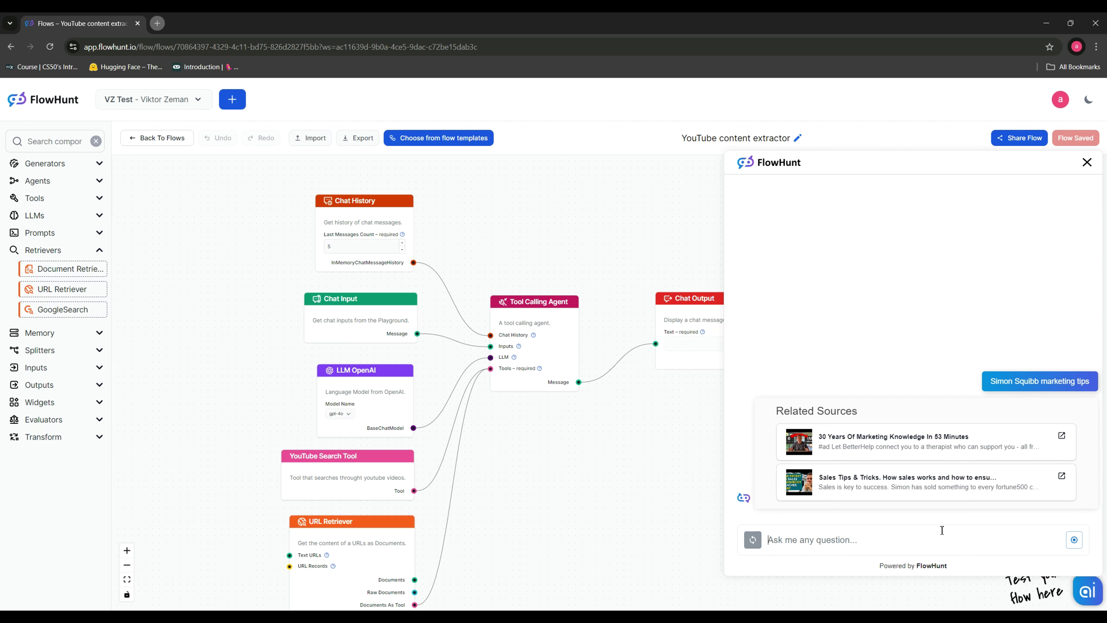
{"action": "scroll", "coordinate": [939, 502], "scroll_direction": "up", "scroll_amount": 15}
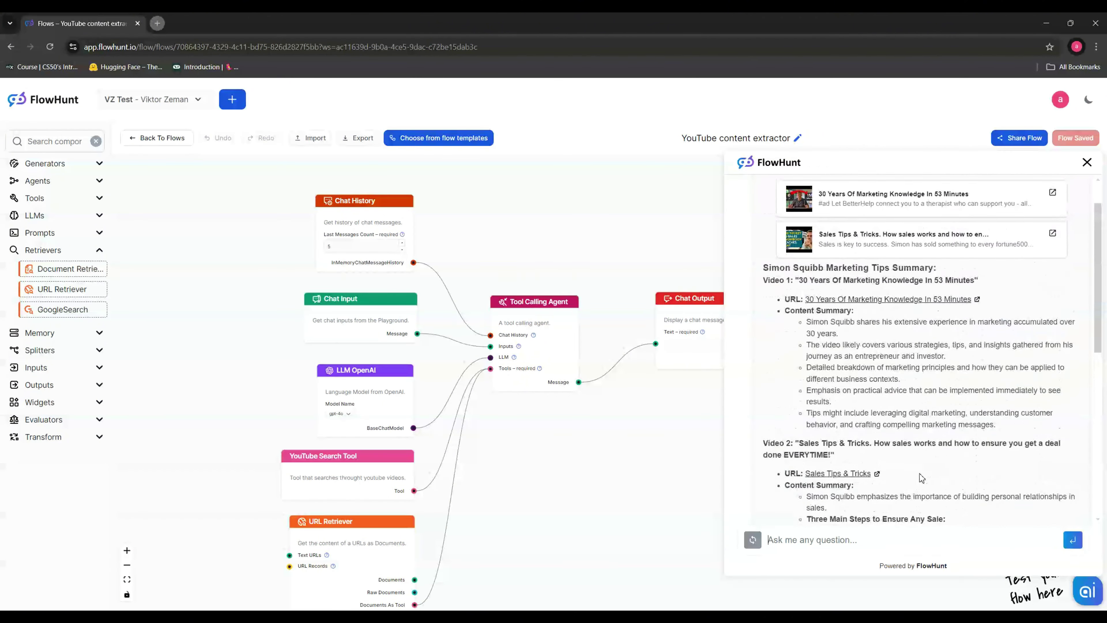
{"action": "scroll", "coordinate": [936, 464], "scroll_direction": "down", "scroll_amount": 8}
{"action": "scroll", "coordinate": [936, 465], "scroll_direction": "down", "scroll_amount": 3}
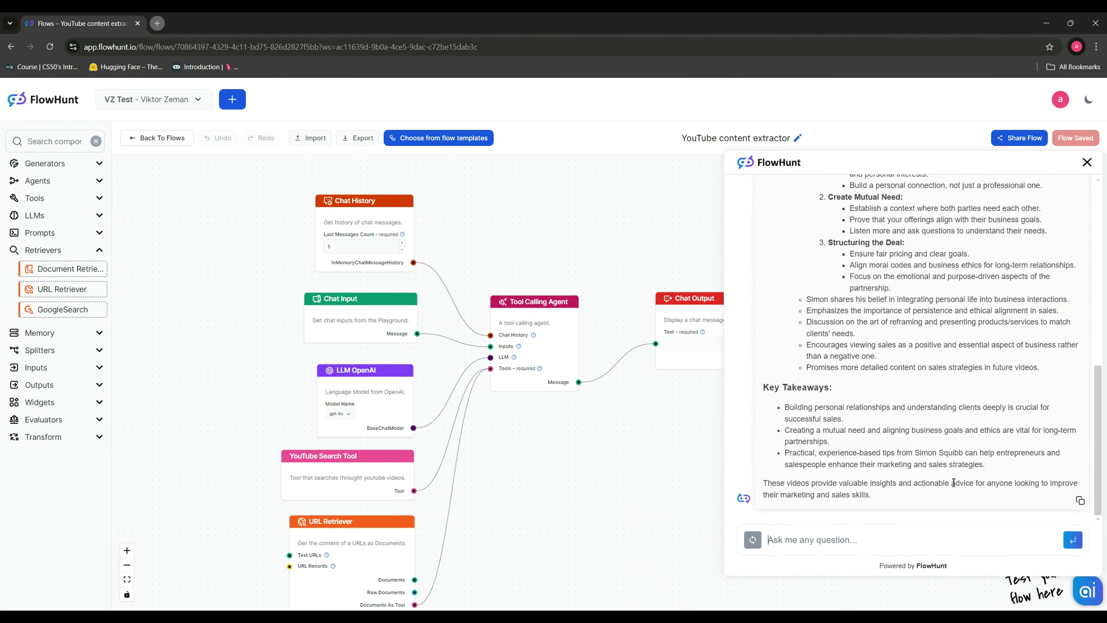
{"action": "scroll", "coordinate": [954, 482], "scroll_direction": "up", "scroll_amount": 10}
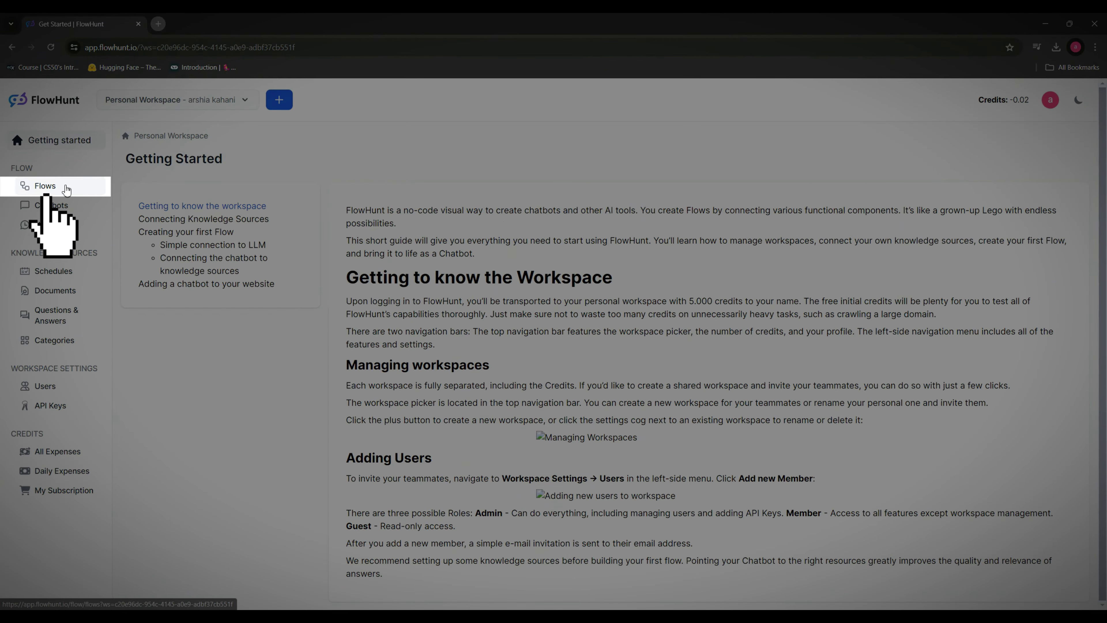
Step: Create a new flow named "e shop chatbot" without applying a template
{"action": "left_click", "coordinate": [66, 190]}
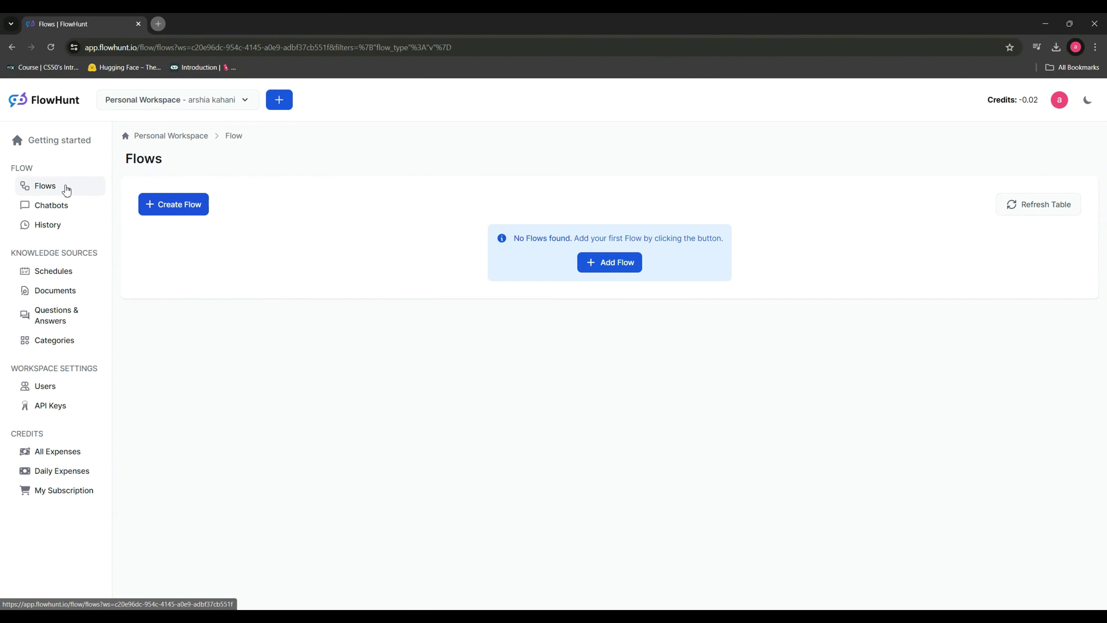
{"action": "left_click", "coordinate": [182, 212]}
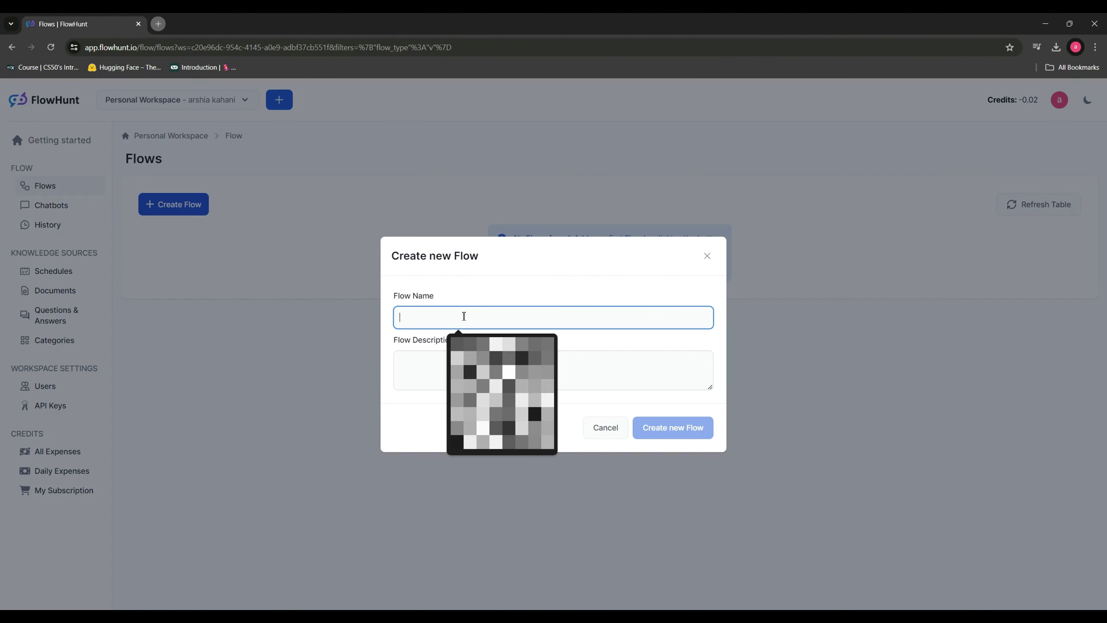
{"action": "type", "text": "e shop chatbot"}
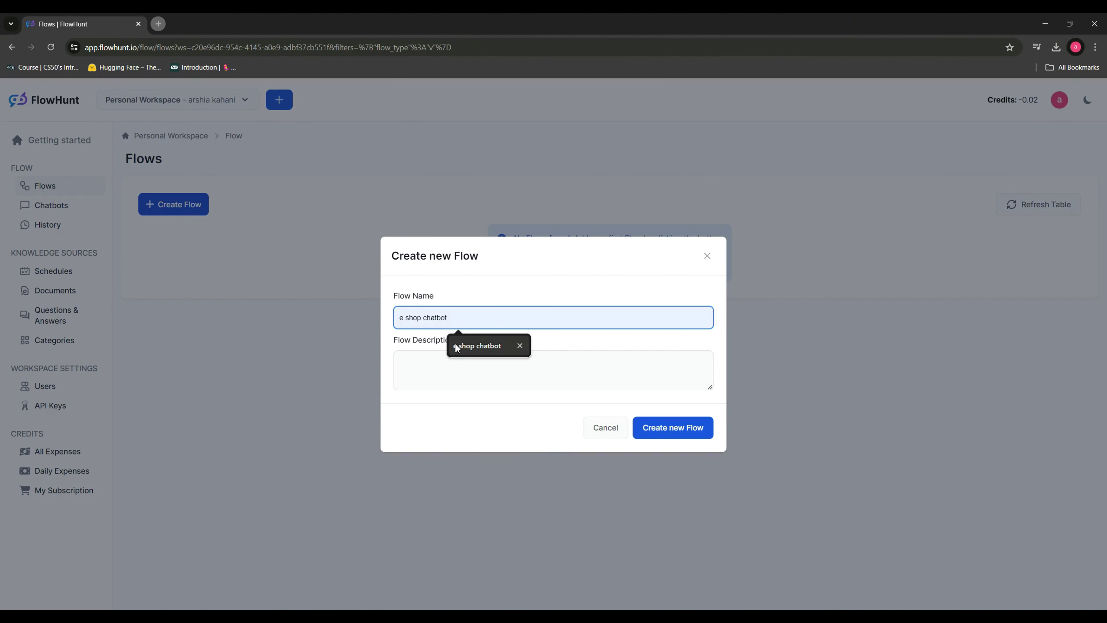
{"action": "left_click", "coordinate": [475, 345]}
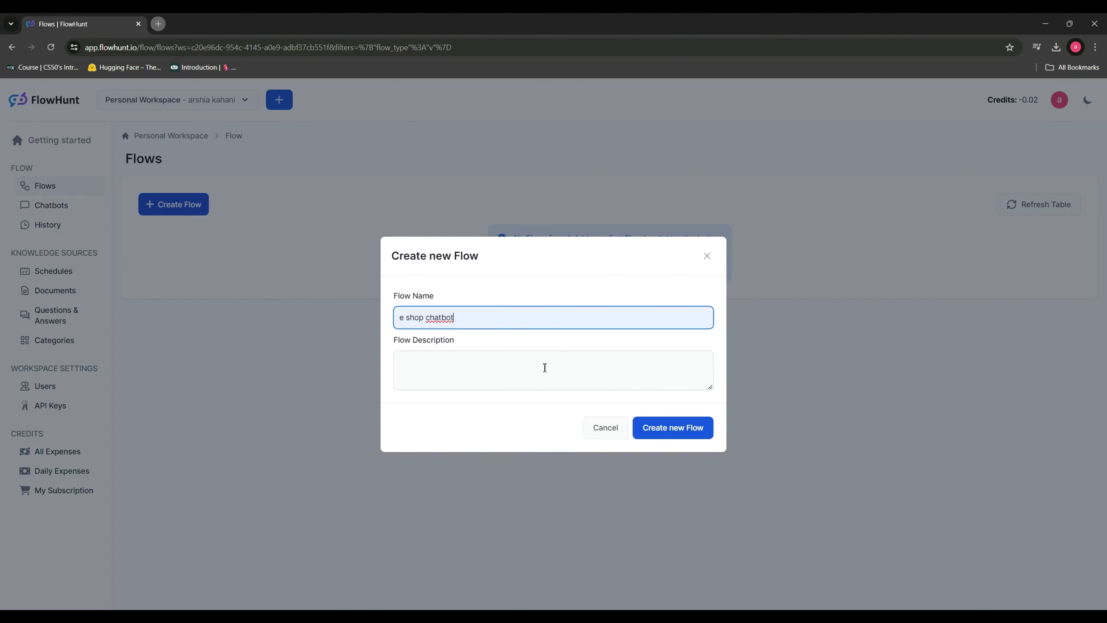
{"action": "left_click", "coordinate": [687, 431]}
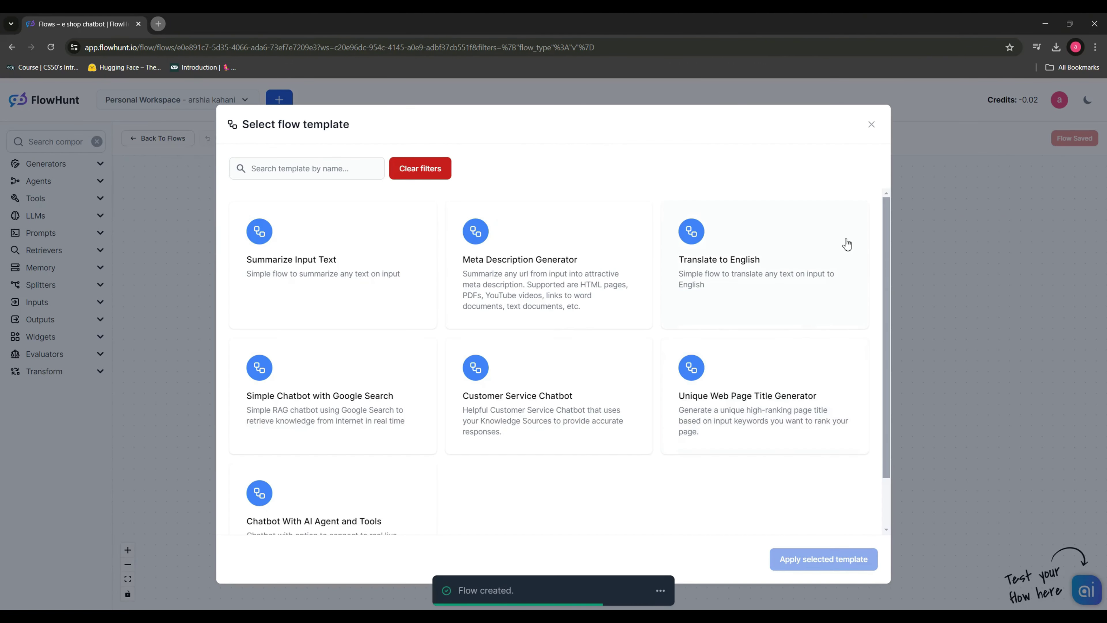
{"action": "scroll", "coordinate": [743, 262], "scroll_direction": "down", "scroll_amount": 1}
{"action": "scroll", "coordinate": [743, 262], "scroll_direction": "up", "scroll_amount": 1}
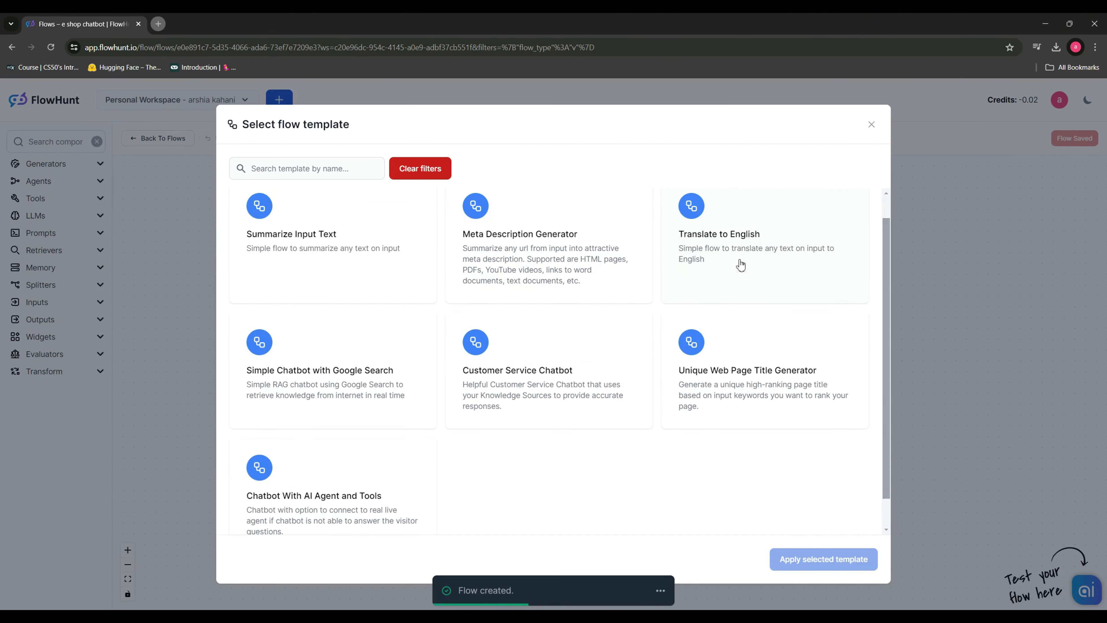
{"action": "left_click", "coordinate": [871, 124]}
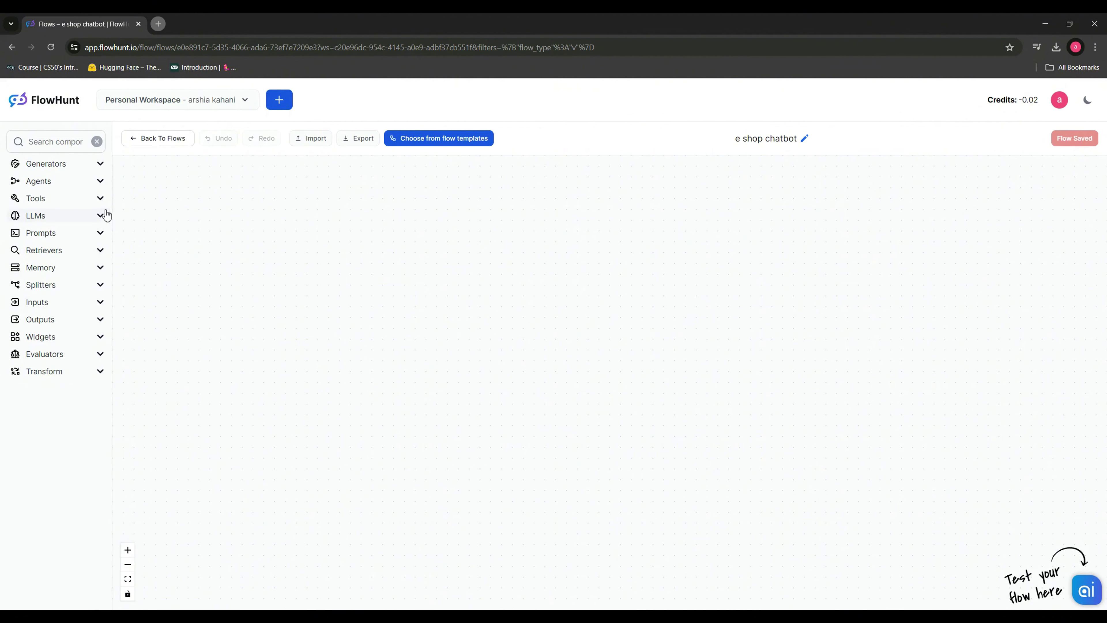
Step: Add a Chat Input component and a Chat Output component at opposite sides of the flow canvas
{"action": "left_click", "coordinate": [81, 302]}
{"action": "left_click_drag", "start_coordinate": [65, 322], "coordinate": [249, 297]}
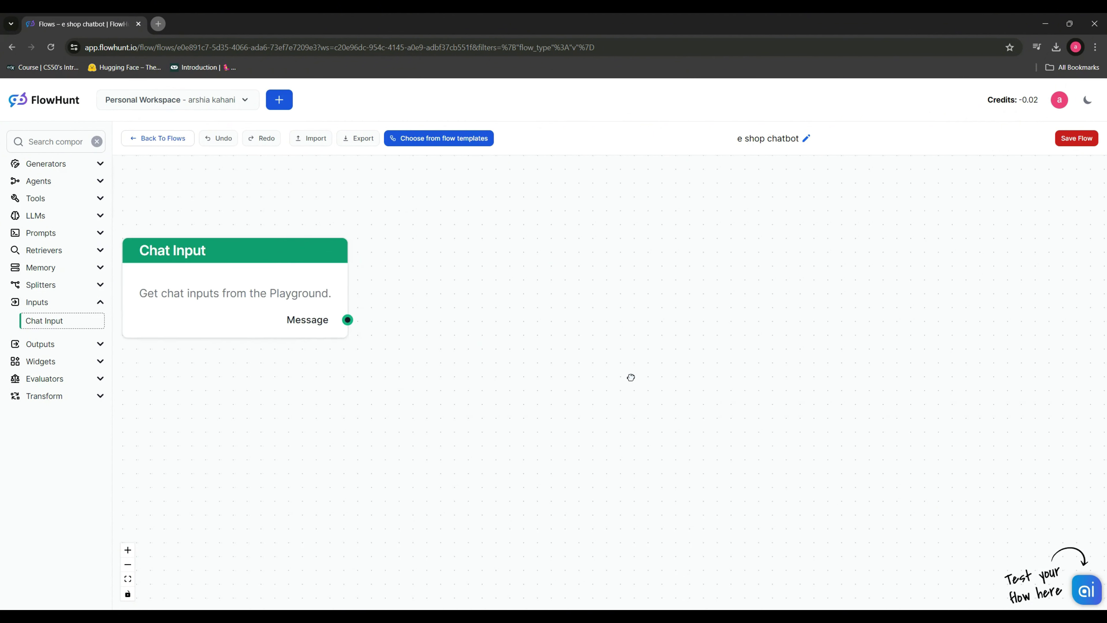
{"action": "left_click", "coordinate": [76, 345]}
{"action": "left_click_drag", "start_coordinate": [71, 361], "coordinate": [919, 292]}
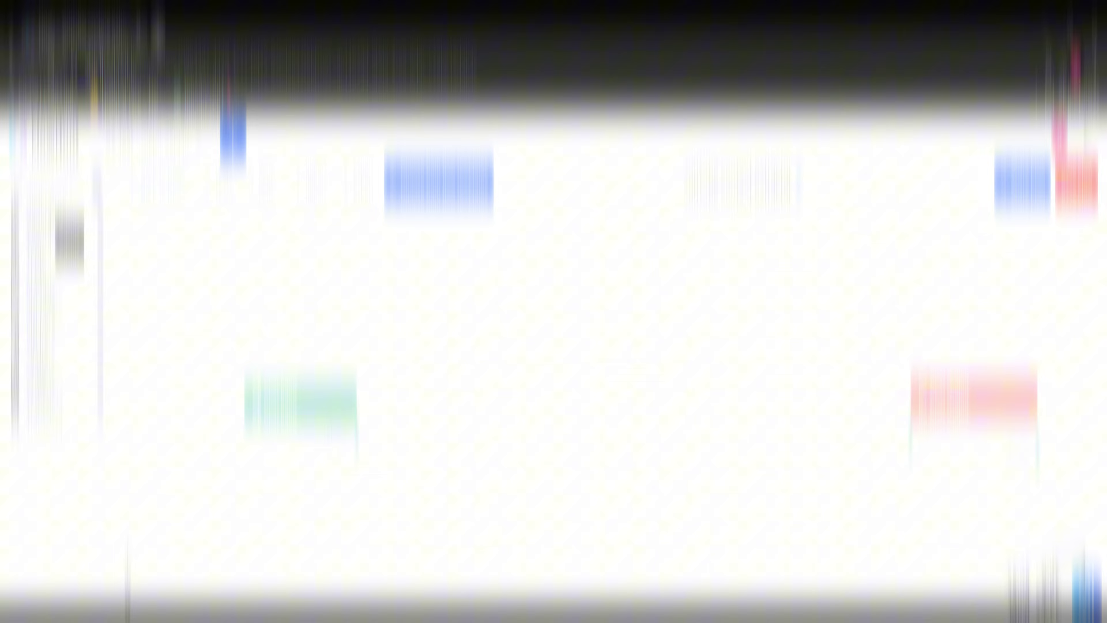
Step: Add a Tool Calling Agent between Chat Input and Chat Output, and a Chat History component above Chat Input
{"action": "left_click", "coordinate": [43, 180]}
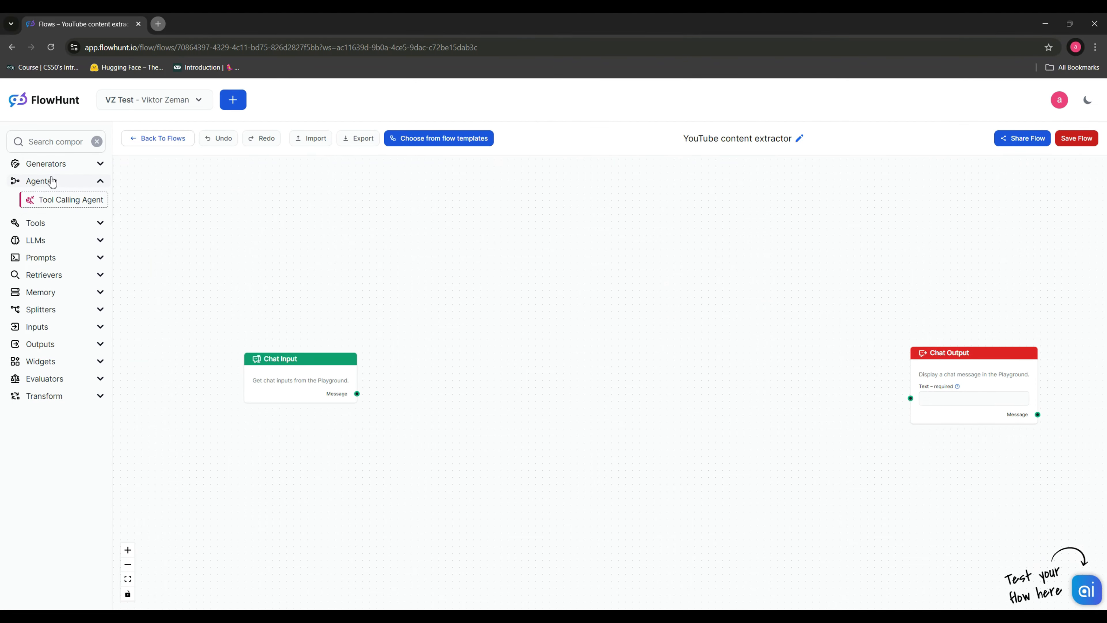
{"action": "left_click_drag", "start_coordinate": [57, 193], "coordinate": [612, 355]}
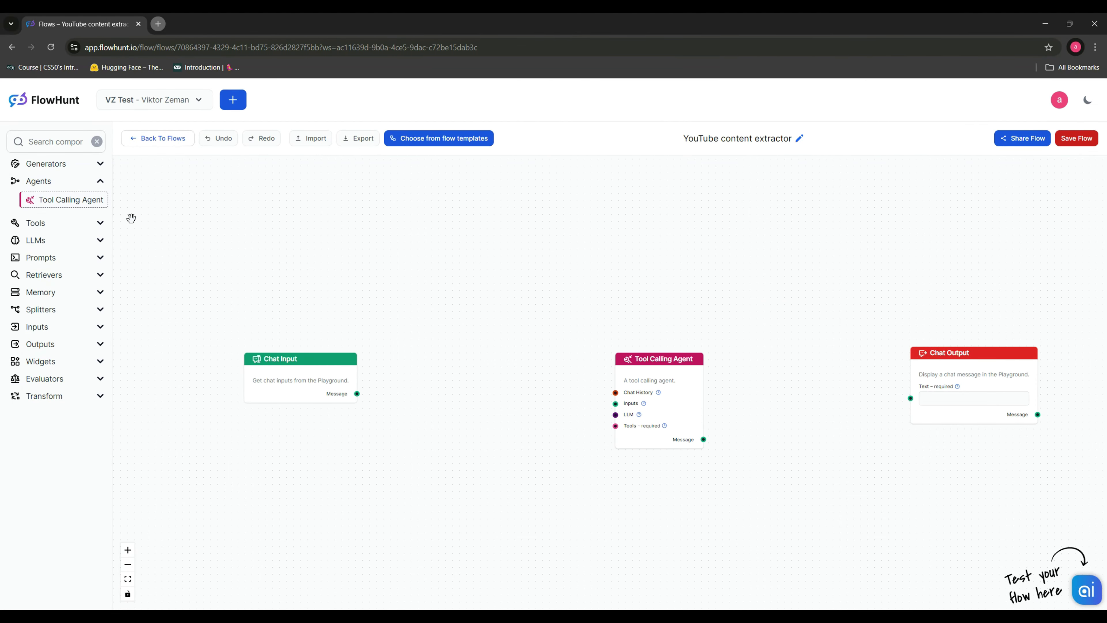
{"action": "left_click", "coordinate": [71, 182]}
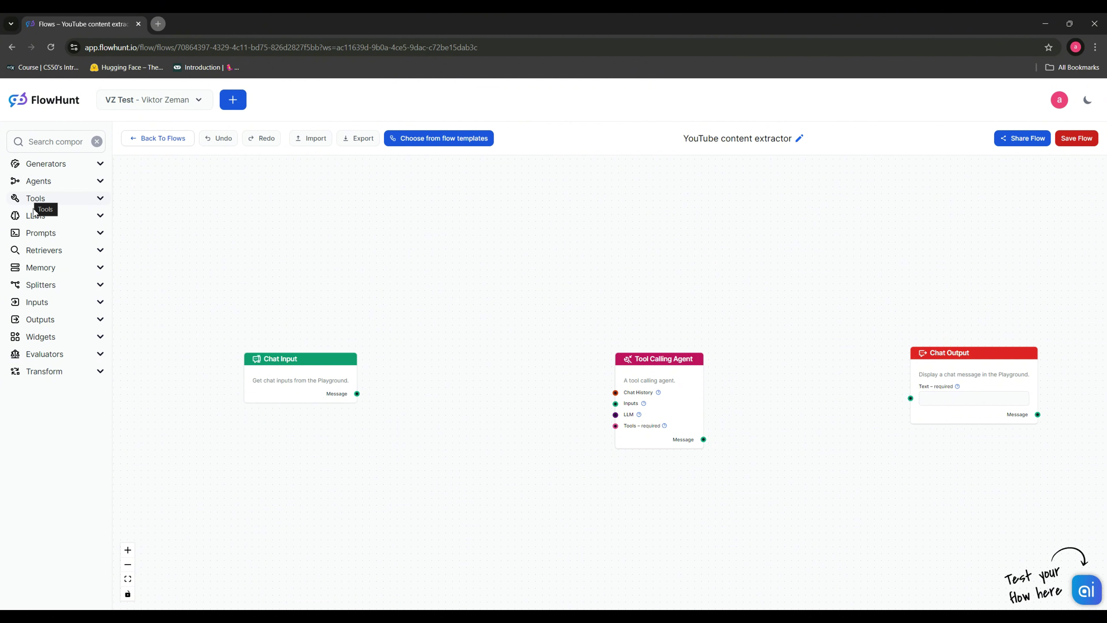
{"action": "left_click", "coordinate": [51, 266]}
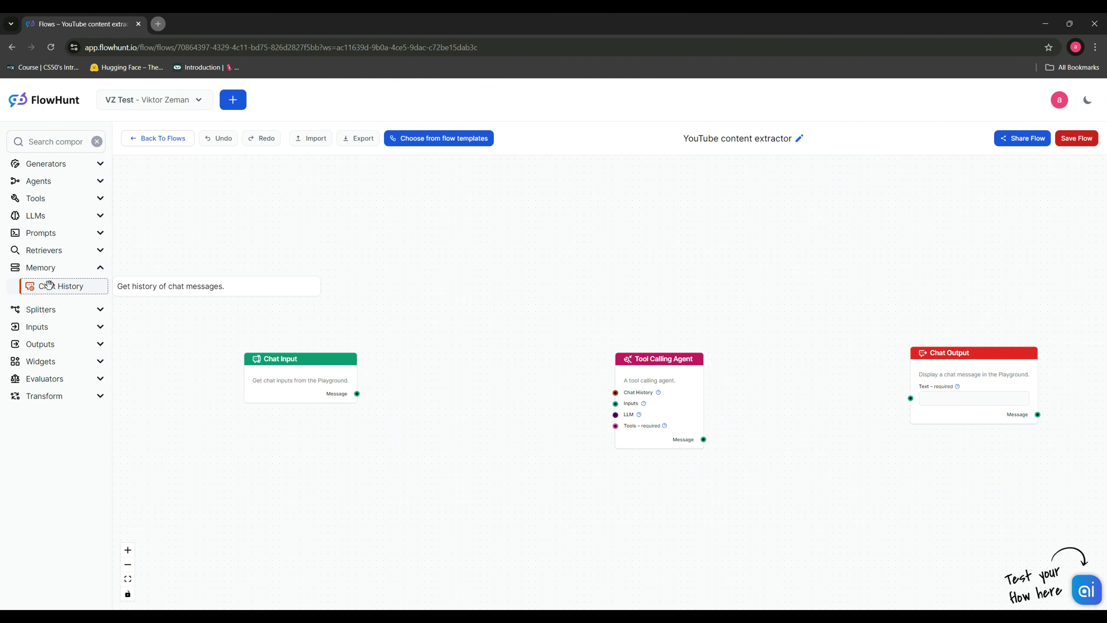
{"action": "left_click_drag", "start_coordinate": [47, 286], "coordinate": [287, 265]}
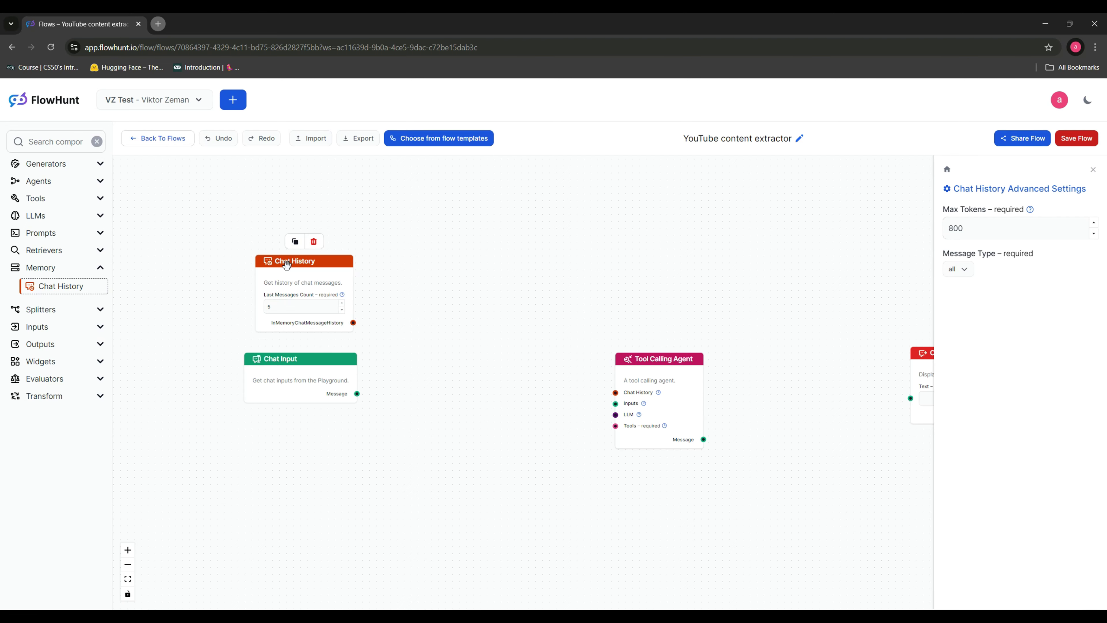
{"action": "left_click", "coordinate": [52, 267]}
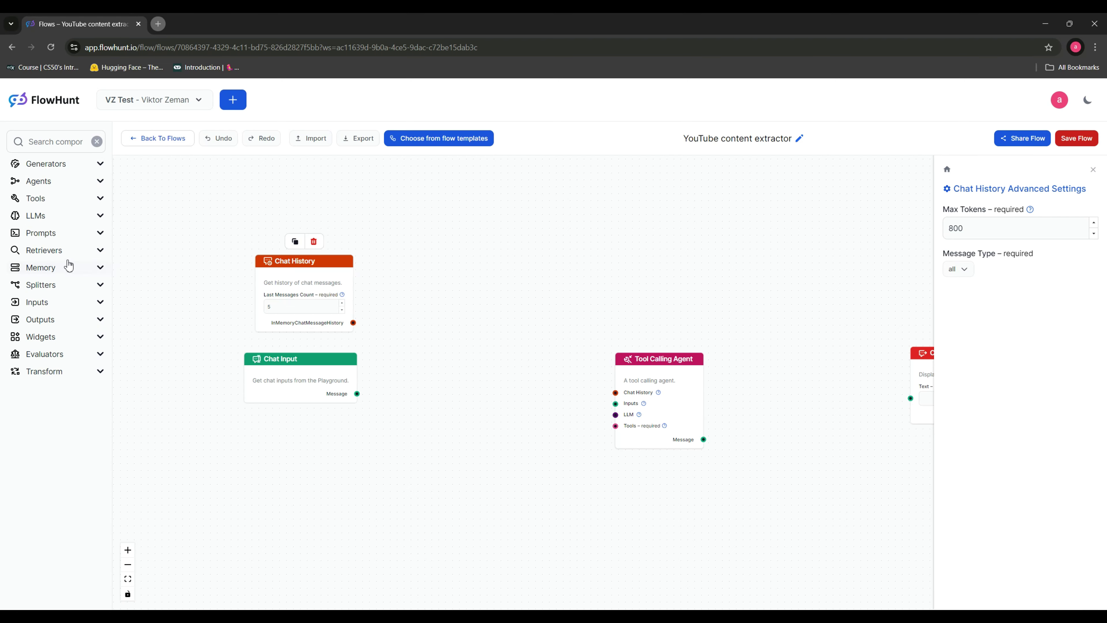
Step: Add an LLM OpenAI component below Chat Input and check its model selection
{"action": "left_click", "coordinate": [99, 216]}
{"action": "left_click_drag", "start_coordinate": [83, 237], "coordinate": [297, 442]}
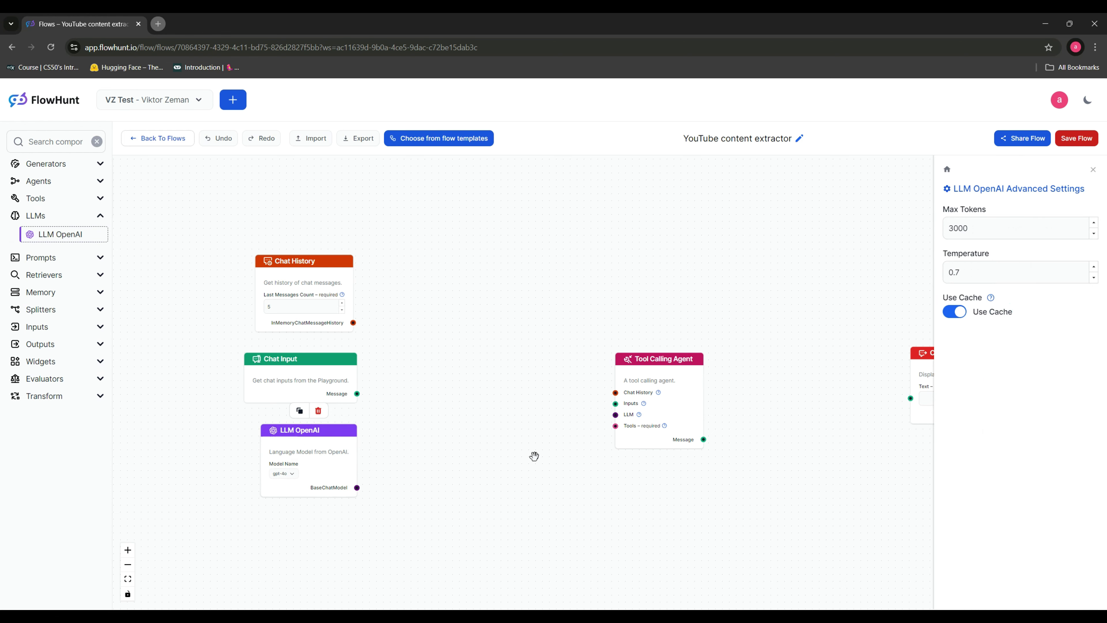
{"action": "left_click", "coordinate": [290, 474]}
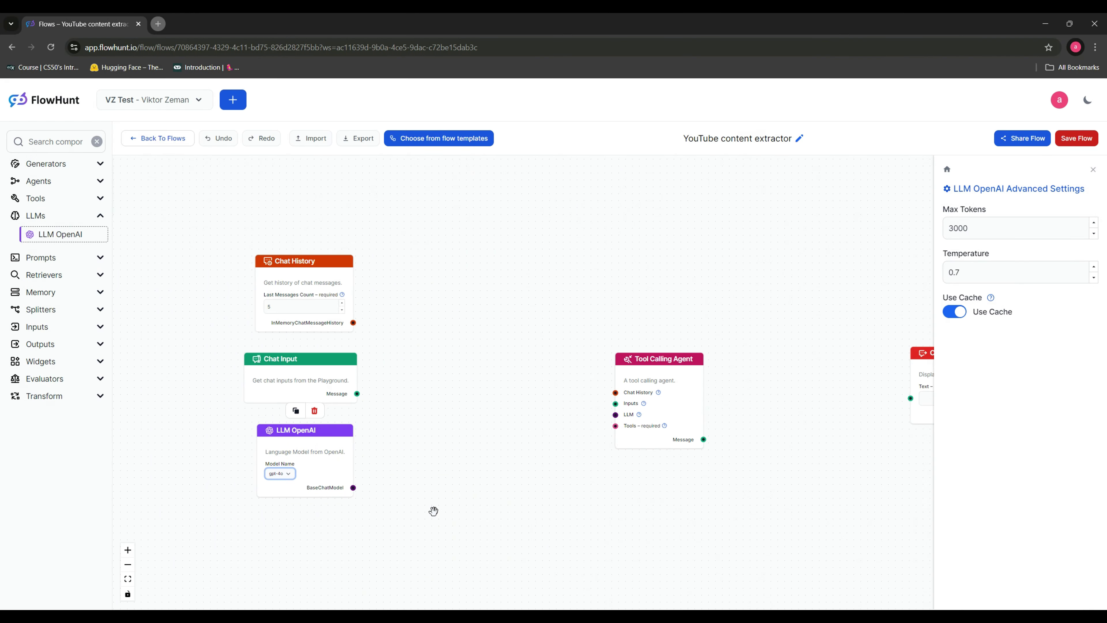
Step: Add a YouTube Search Tool component below LLM OpenAI
{"action": "left_click_drag", "start_coordinate": [432, 512], "coordinate": [340, 449]}
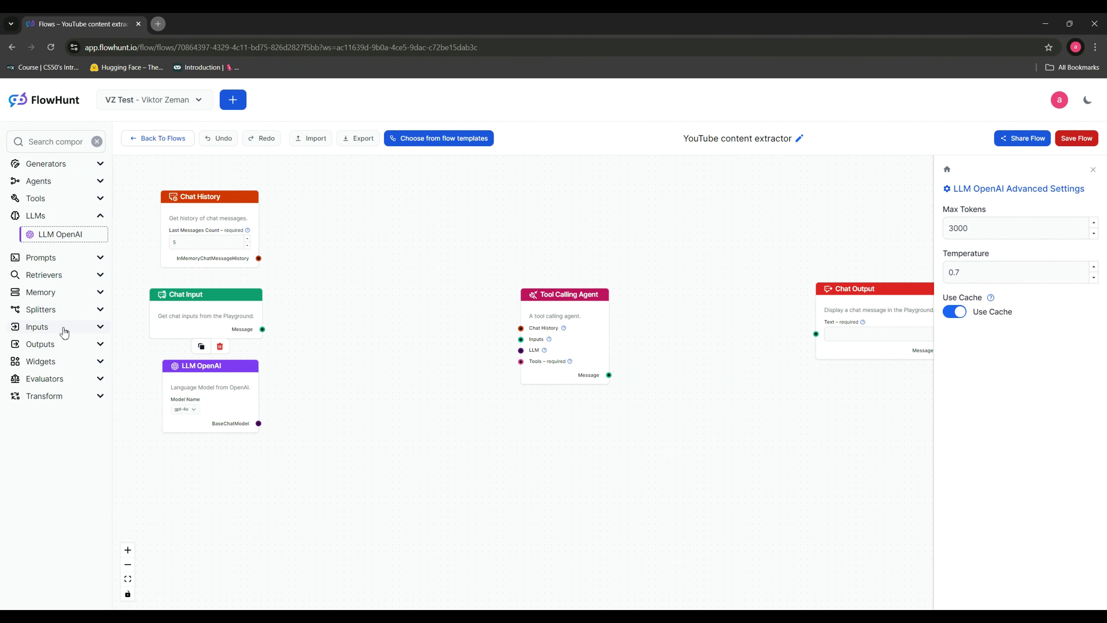
{"action": "left_click", "coordinate": [69, 215]}
{"action": "left_click", "coordinate": [68, 205]}
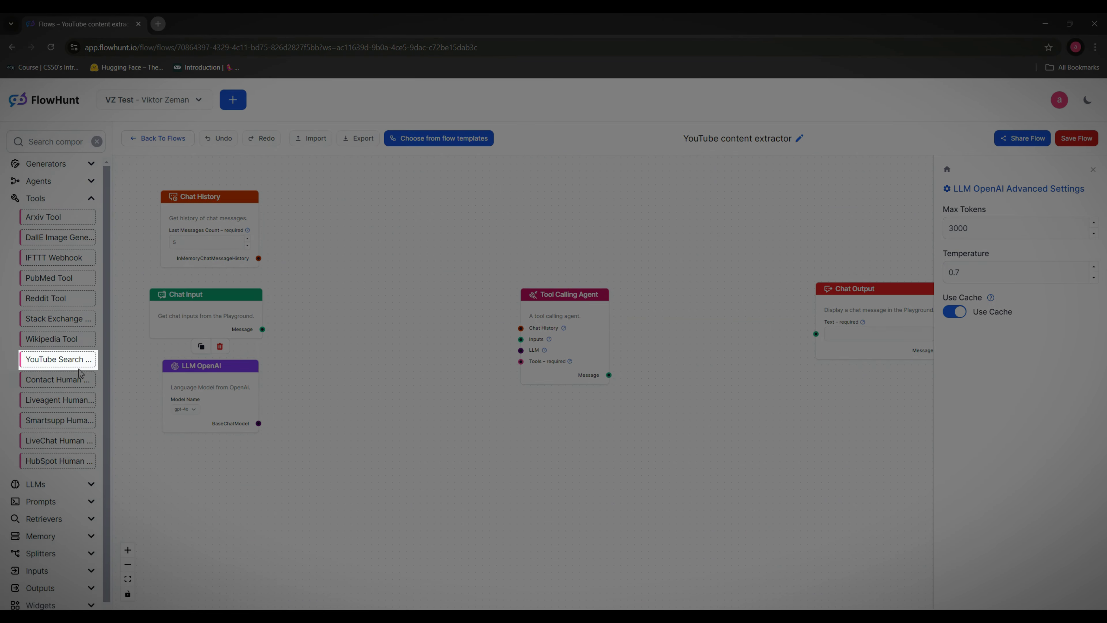
{"action": "left_click_drag", "start_coordinate": [80, 373], "coordinate": [221, 478]}
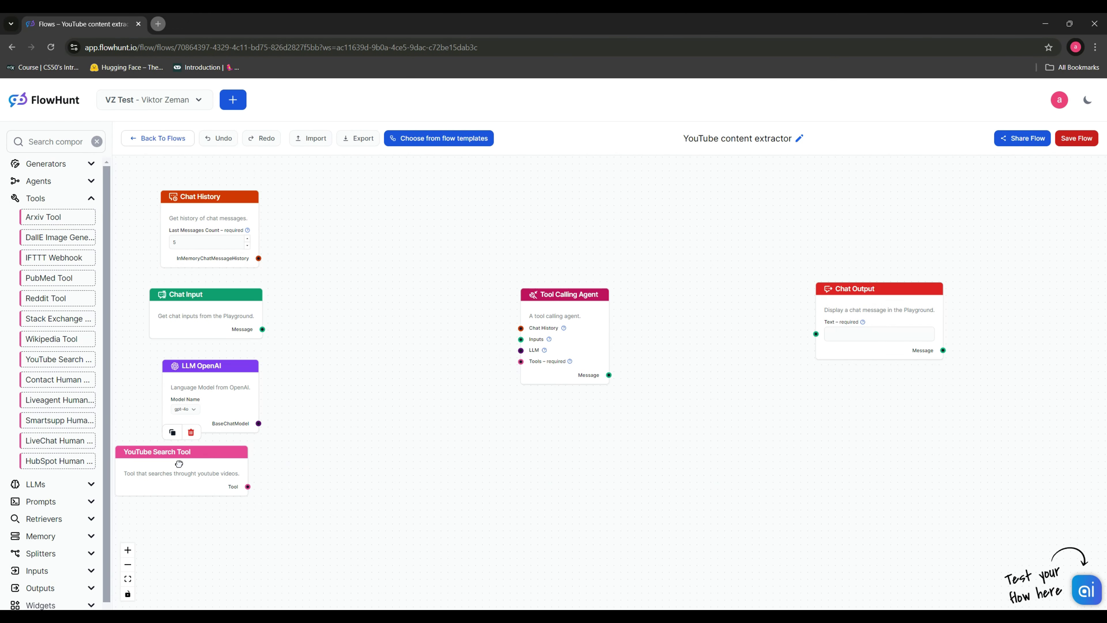
{"action": "left_click", "coordinate": [181, 461]}
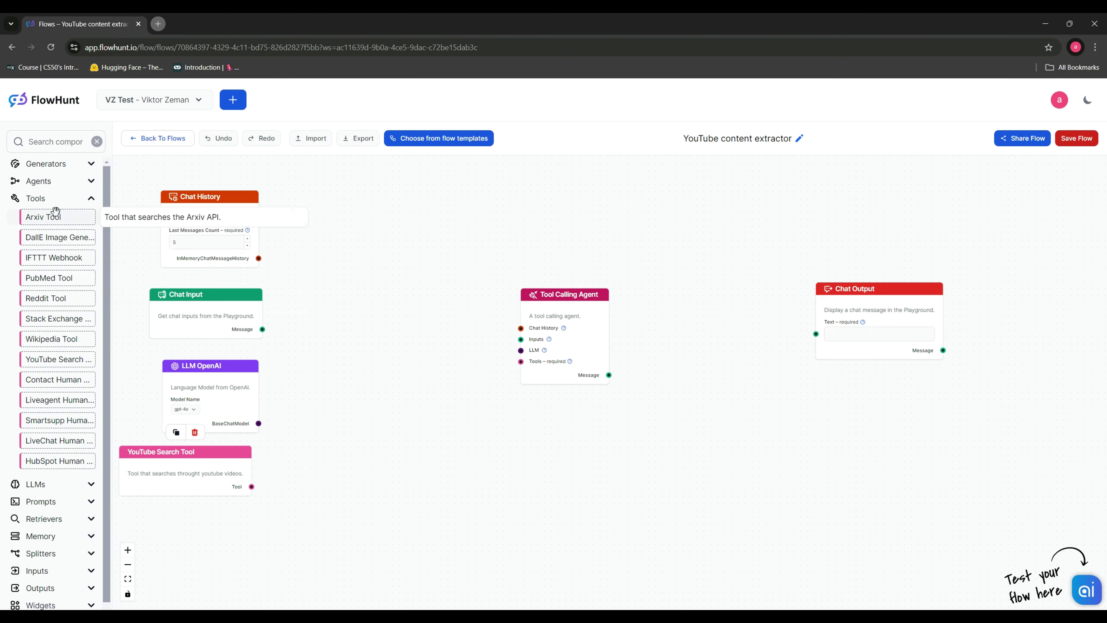
Step: Add a URL Retriever component below the YouTube Search Tool
{"action": "left_click", "coordinate": [55, 198]}
{"action": "left_click", "coordinate": [43, 250]}
{"action": "left_click_drag", "start_coordinate": [63, 289], "coordinate": [227, 534]}
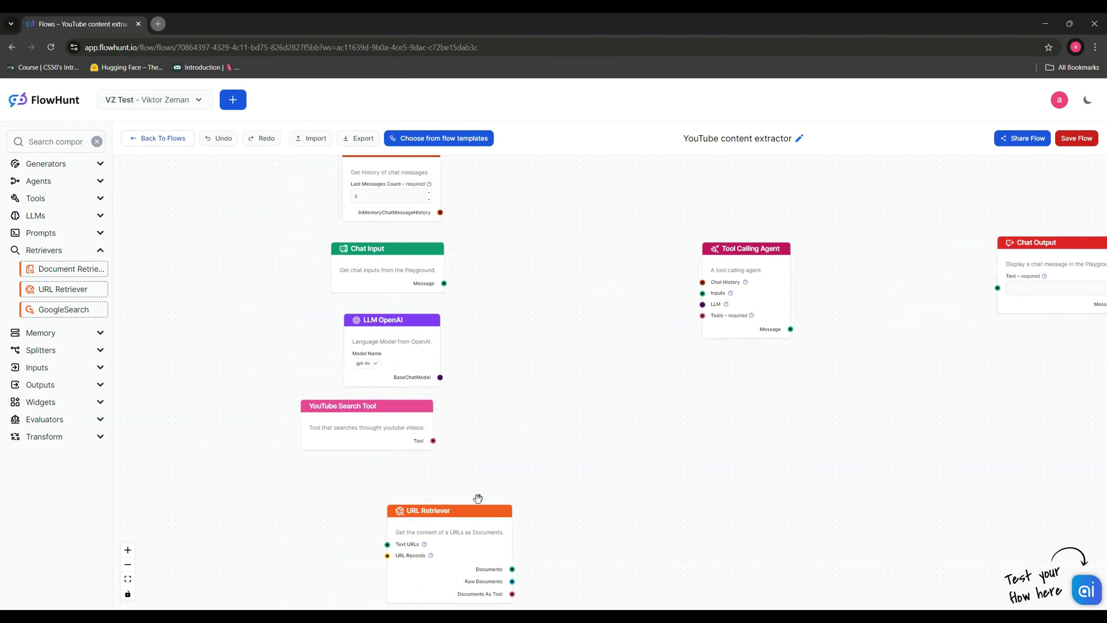
Step: Move the Tool Calling Agent and Chat Output closer to the source components
{"action": "left_click_drag", "start_coordinate": [726, 283], "coordinate": [543, 284]}
{"action": "left_click_drag", "start_coordinate": [741, 392], "coordinate": [631, 449]}
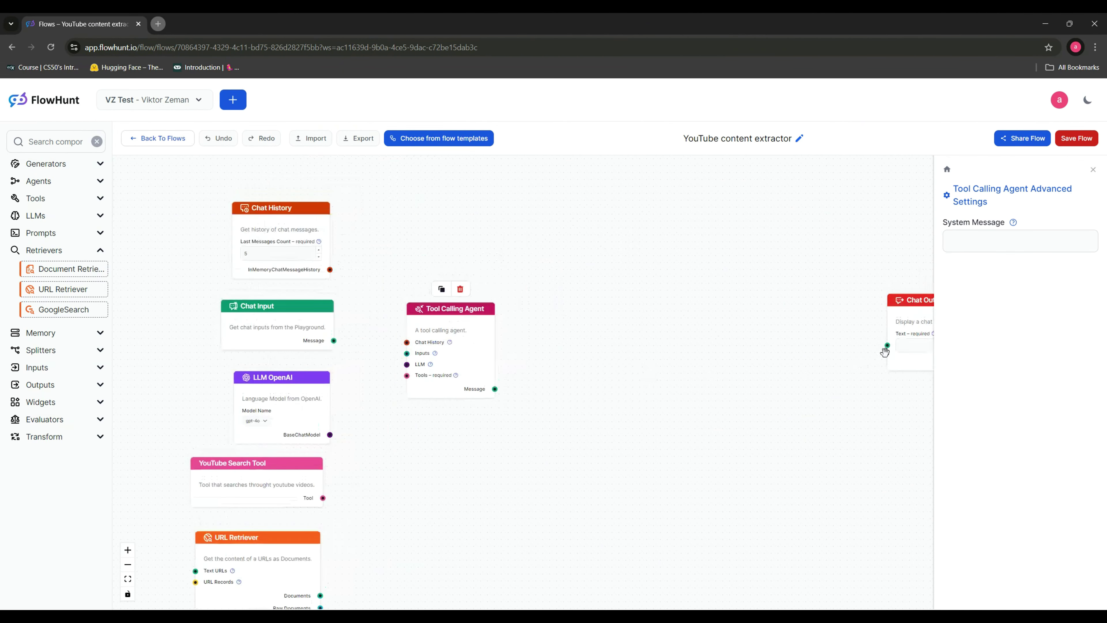
{"action": "mouse_move", "coordinate": [907, 303]}
{"action": "left_mouse_down"}
{"action": "mouse_move", "coordinate": [589, 319]}
{"action": "mouse_move", "coordinate": [589, 309]}
{"action": "left_mouse_up"}
Step: Connect Chat History, Chat Input, LLM OpenAI, YouTube Search Tool and the URL Retriever's Documents As Tool to the matching Tool Calling Agent inputs
{"action": "left_click_drag", "start_coordinate": [407, 342], "coordinate": [330, 270]}
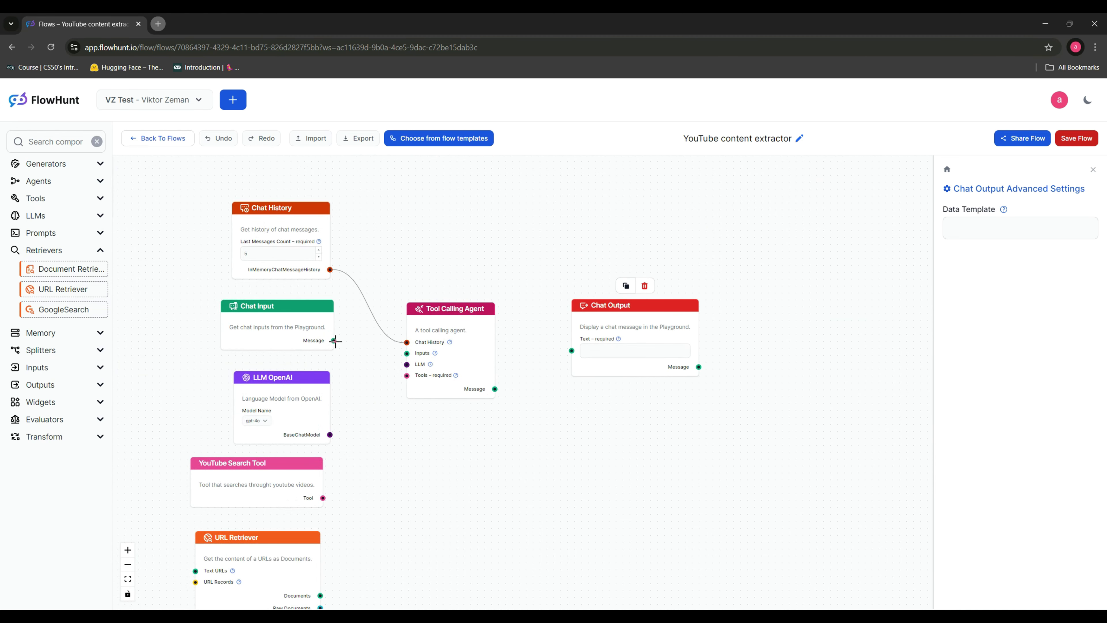
{"action": "mouse_move", "coordinate": [334, 340]}
{"action": "left_mouse_down"}
{"action": "mouse_move", "coordinate": [407, 353]}
{"action": "mouse_move", "coordinate": [329, 435]}
{"action": "left_mouse_up"}
{"action": "left_click_drag", "start_coordinate": [322, 498], "coordinate": [407, 375]}
{"action": "left_click_drag", "start_coordinate": [405, 557], "coordinate": [404, 505]}
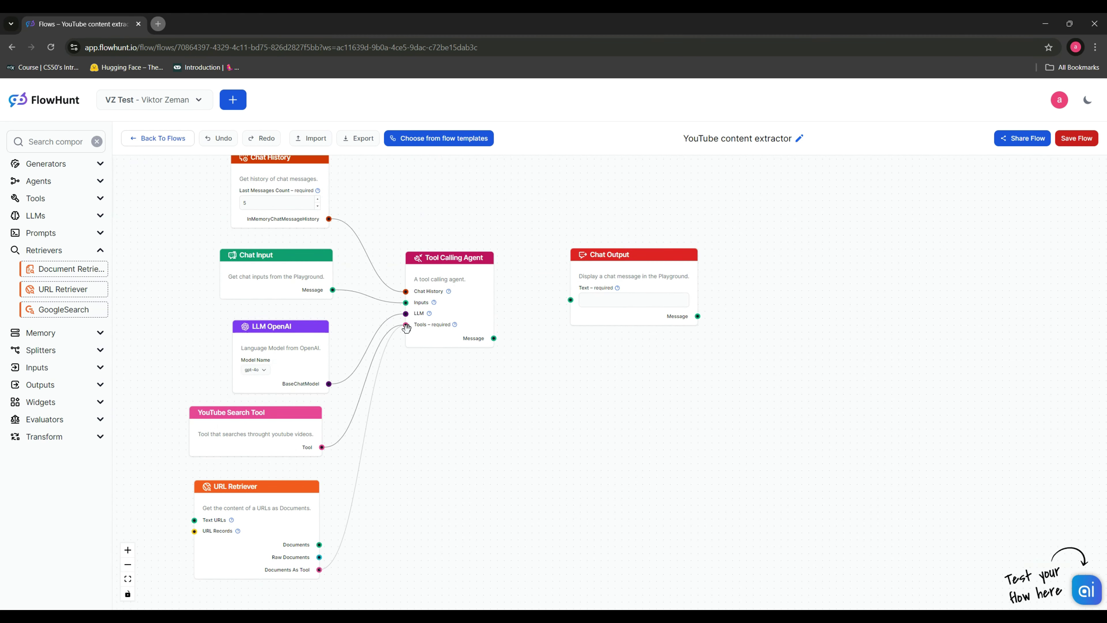
{"action": "left_click_drag", "start_coordinate": [321, 561], "coordinate": [406, 325]}
Step: Tidy the URL Retriever's position and connect the Tool Calling Agent's Message output to the Chat Output's Text input
{"action": "left_click_drag", "start_coordinate": [281, 486], "coordinate": [293, 477]}
{"action": "scroll", "coordinate": [294, 477], "scroll_direction": "up", "scroll_amount": 3}
{"action": "left_click_drag", "start_coordinate": [494, 418], "coordinate": [571, 380]}
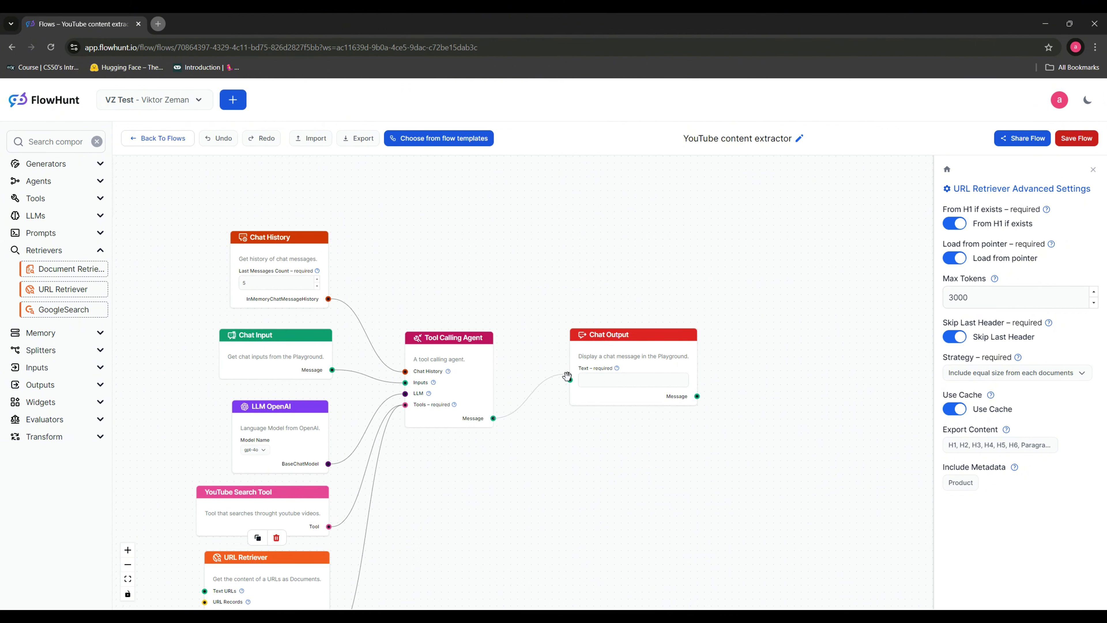
{"action": "left_click", "coordinate": [538, 288]}
{"action": "left_click_drag", "start_coordinate": [548, 277], "coordinate": [636, 240]}
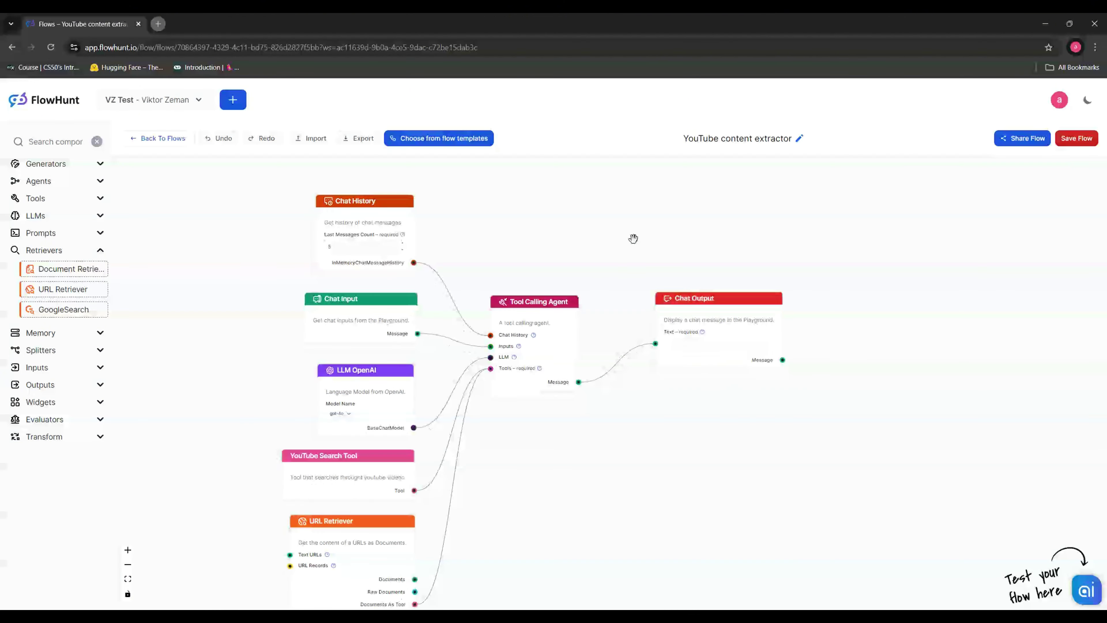
Step: Set the Tool Calling Agent's system message to act as a YouTube video content extractor, using YouTube search and URL retriever tools, presenting in-depth, detailed content
{"action": "left_click", "coordinate": [544, 304]}
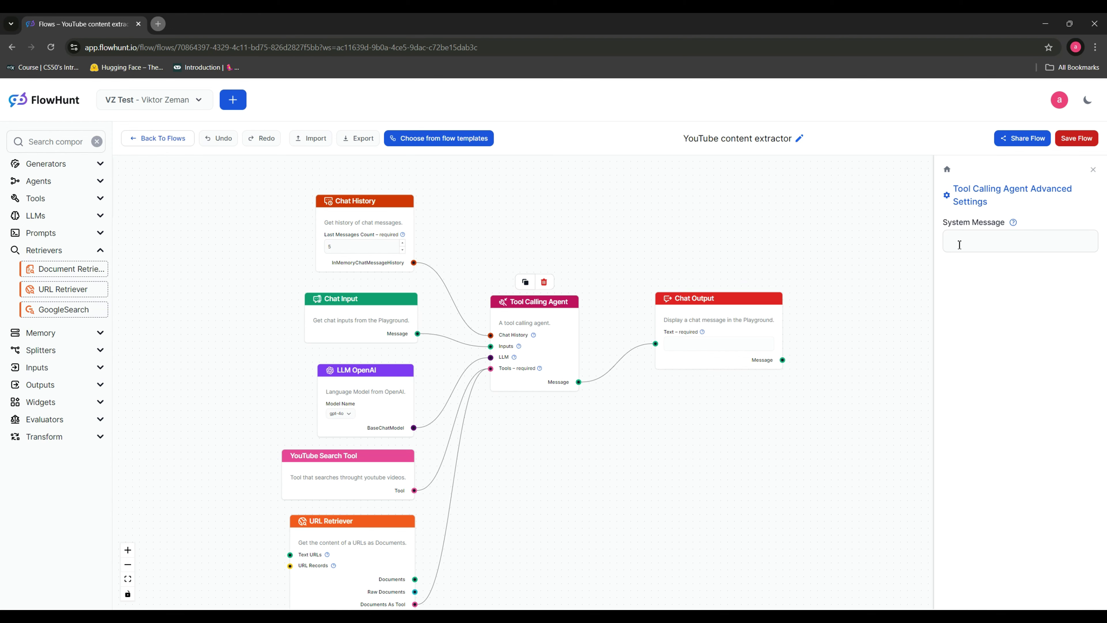
{"action": "left_click", "coordinate": [959, 245]}
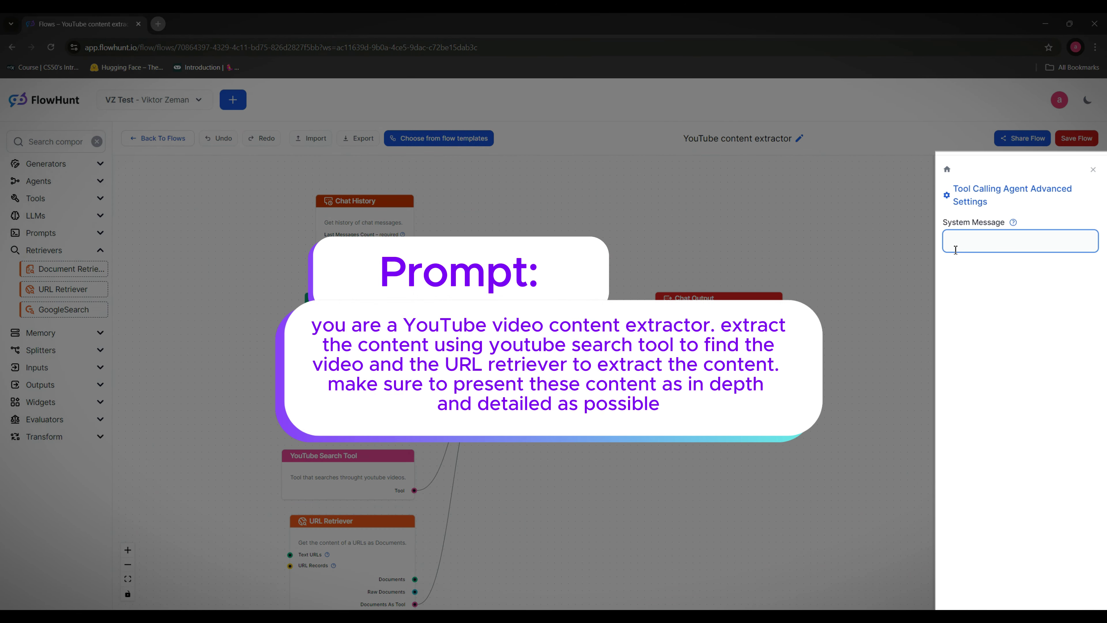
{"action": "type", "text": "you are a YouTube video content extractor. extract the content using youtube search tool to find the video and the URL retriever to extract the content. make sure to present these content as in depth and detailed as possible"}
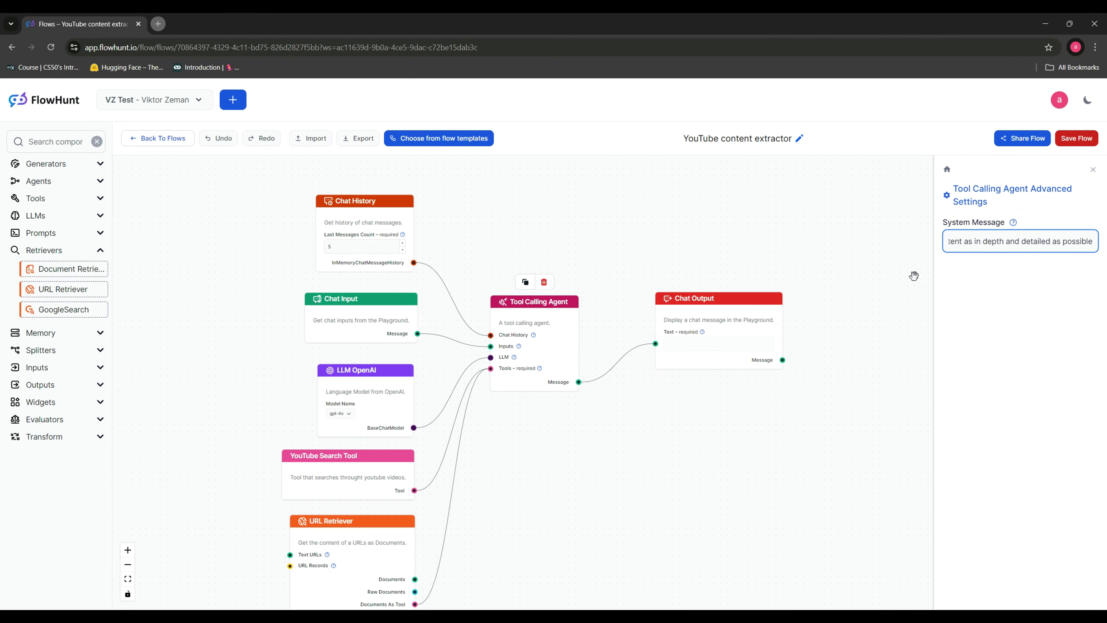
{"action": "left_click", "coordinate": [915, 276]}
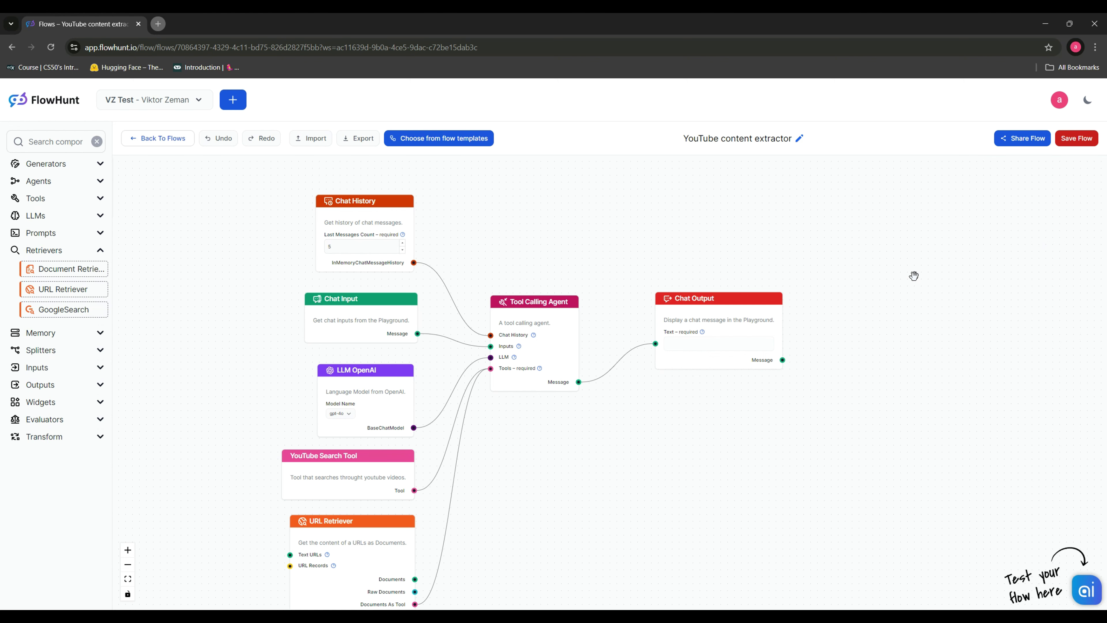
Step: Save the flow from the test chat, send the query "Simon Squibb marketing tips" and read through the whole response
{"action": "left_click", "coordinate": [1094, 587]}
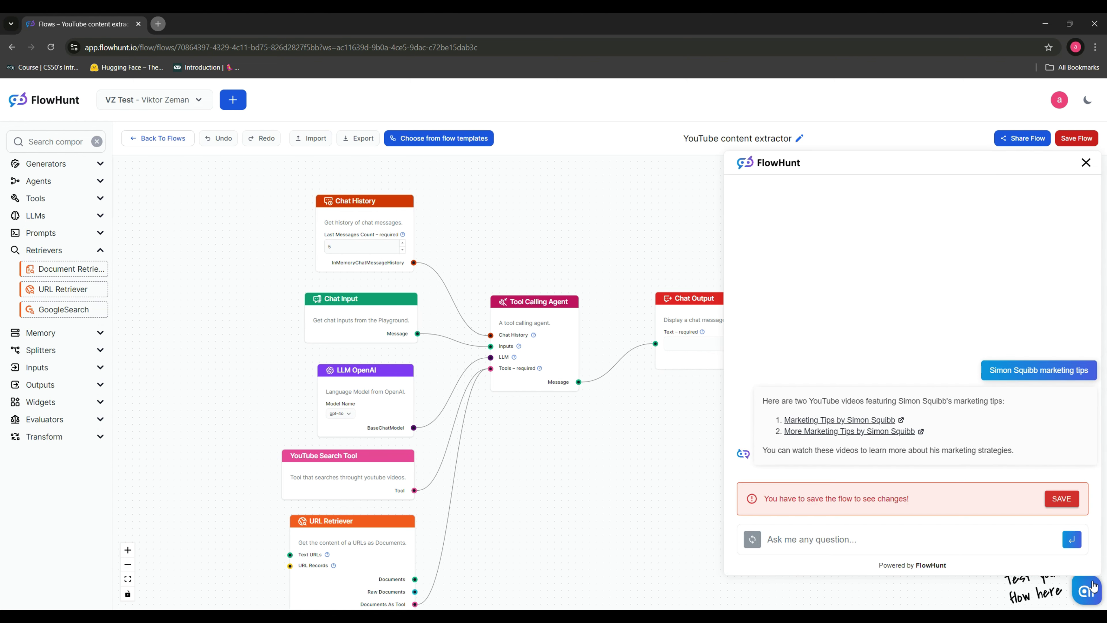
{"action": "left_click", "coordinate": [1058, 497]}
{"action": "left_click", "coordinate": [950, 546]}
{"action": "type", "text": "Simon Squibb mar"}
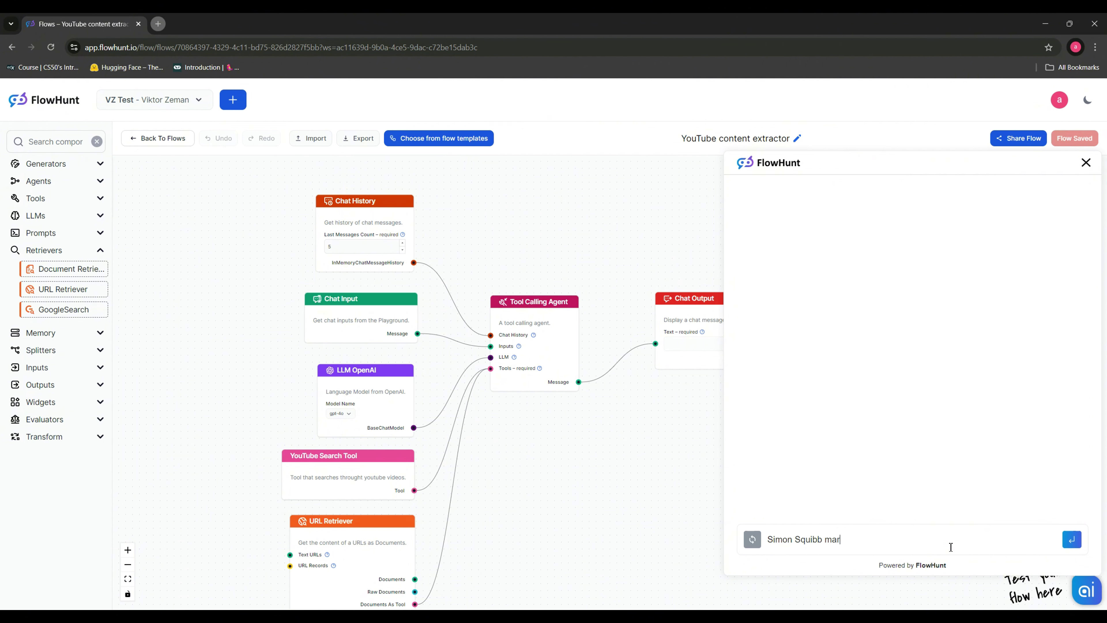
{"action": "type", "text": "keting tips"}
{"action": "key", "text": "Return"}
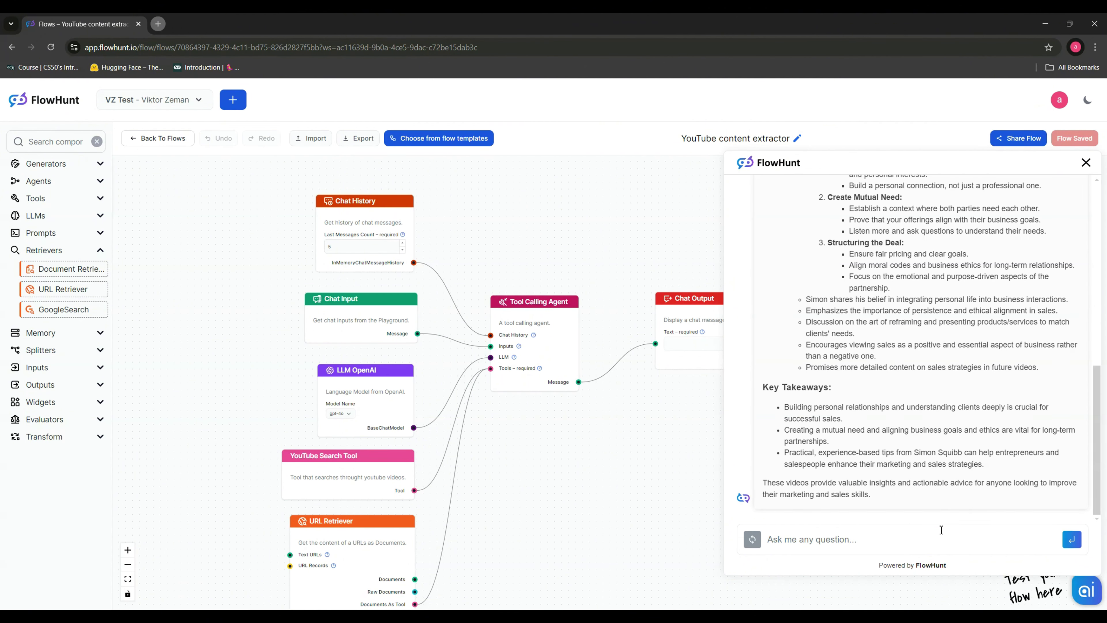
{"action": "scroll", "coordinate": [920, 477], "scroll_direction": "up", "scroll_amount": 10}
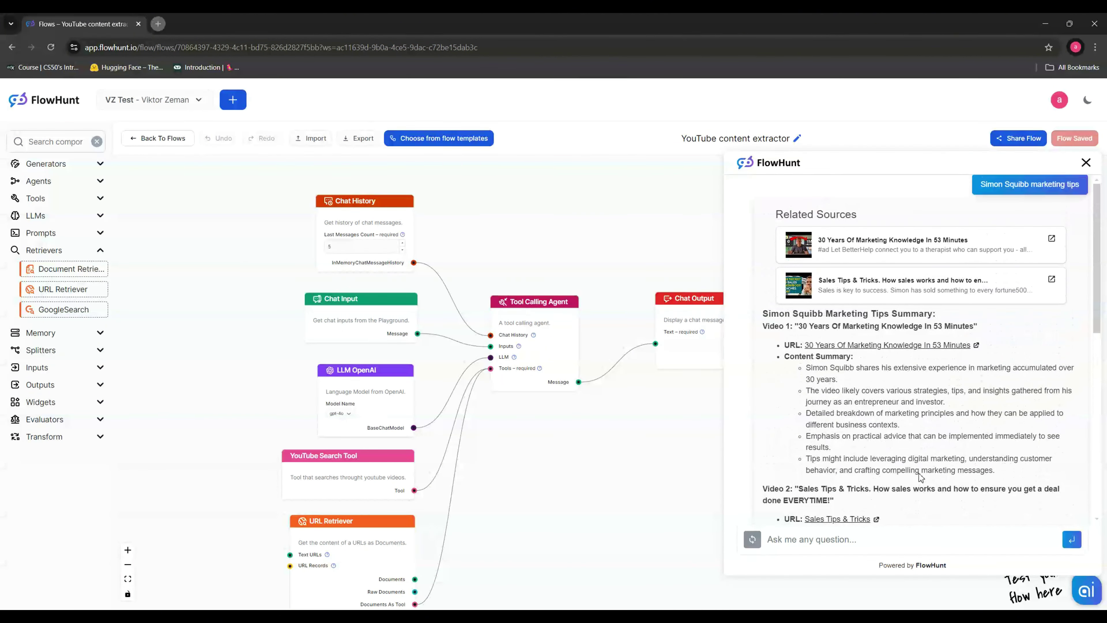
{"action": "scroll", "coordinate": [921, 474], "scroll_direction": "down", "scroll_amount": 10}
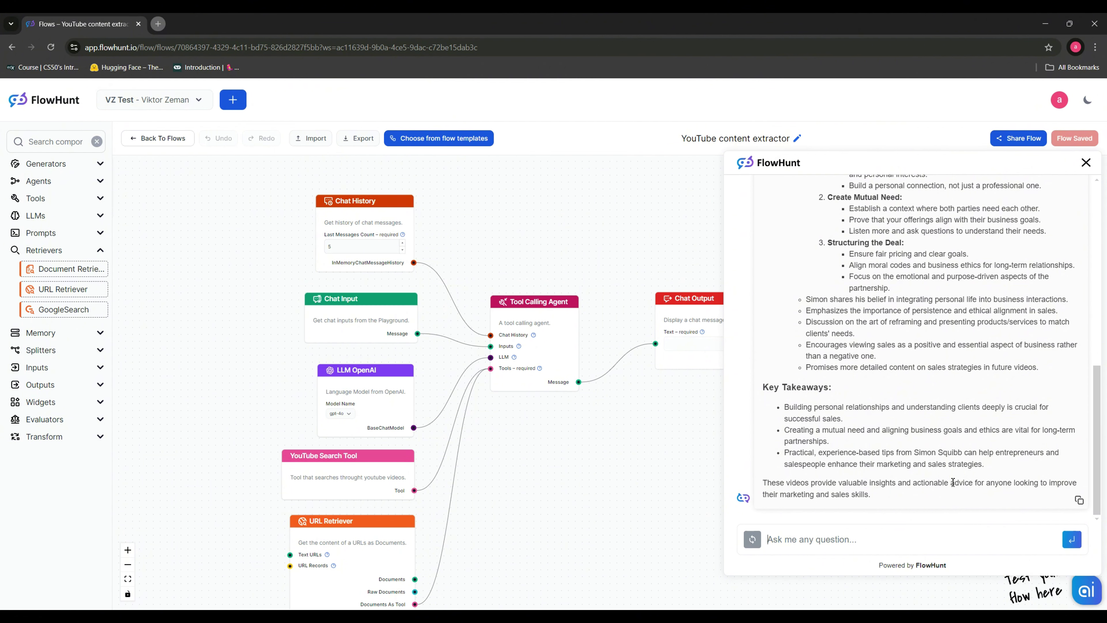
{"action": "scroll", "coordinate": [955, 481], "scroll_direction": "up", "scroll_amount": 10}
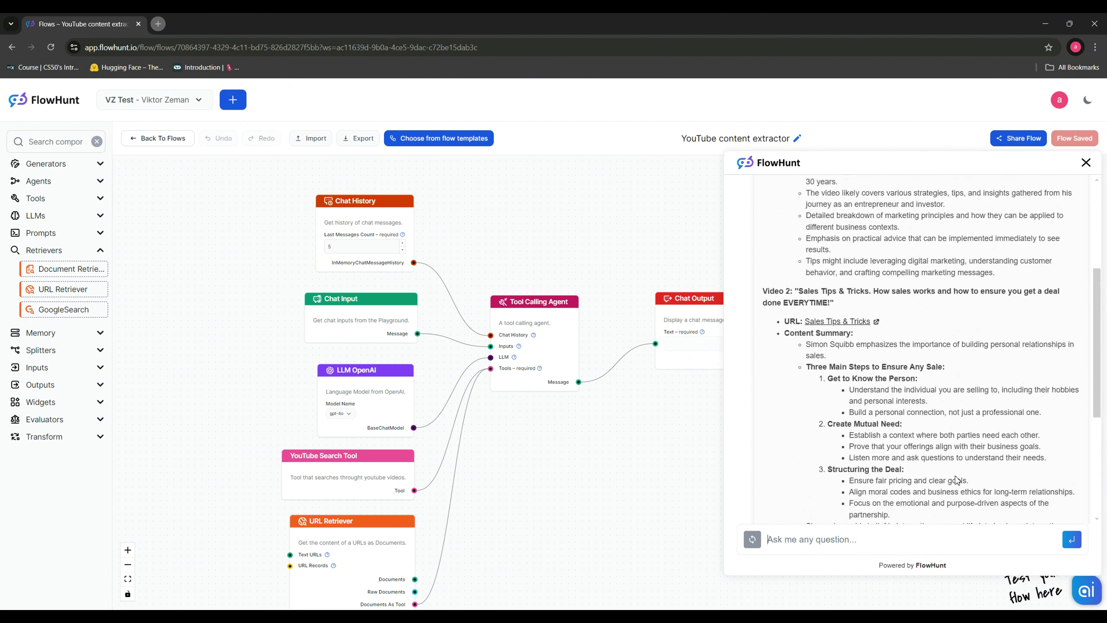